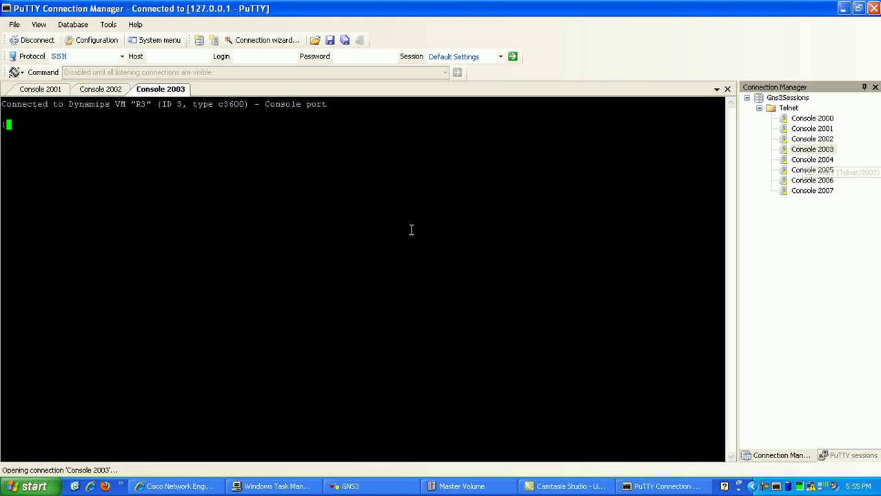
- Decline the initial configuration dialog on the R3 console
key("Return")
key("Return")
key("Return")
key("Return")
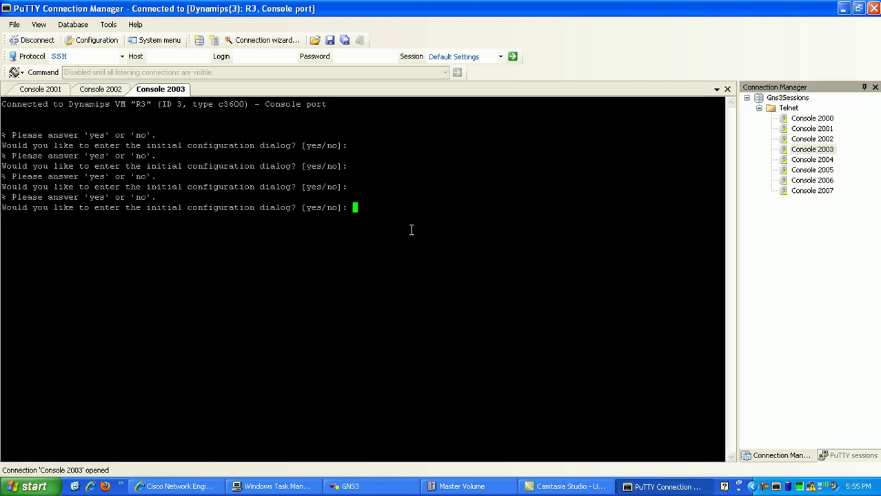
type("n o")
key("Return")
type("no")
key("Return")
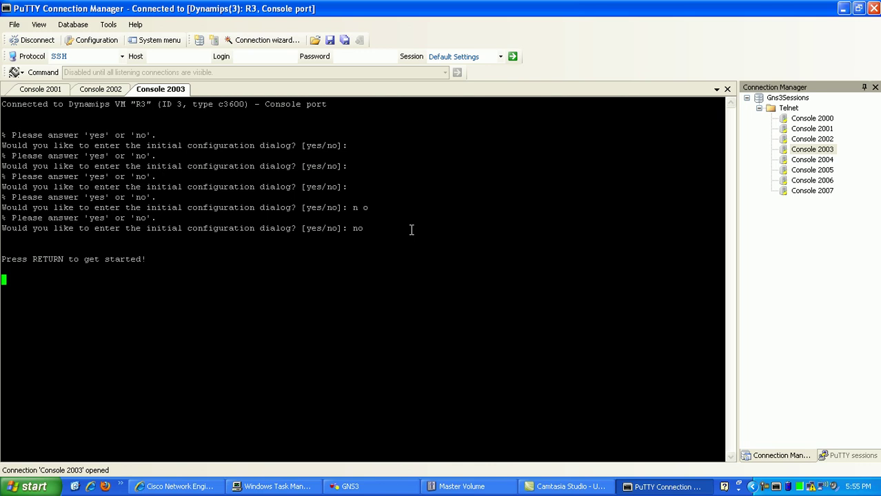
key("Return")
key("Return")
key("Return")
- Enter privileged and global configuration mode and set the hostname to R3
type("ne")
key("Return")
type("e")
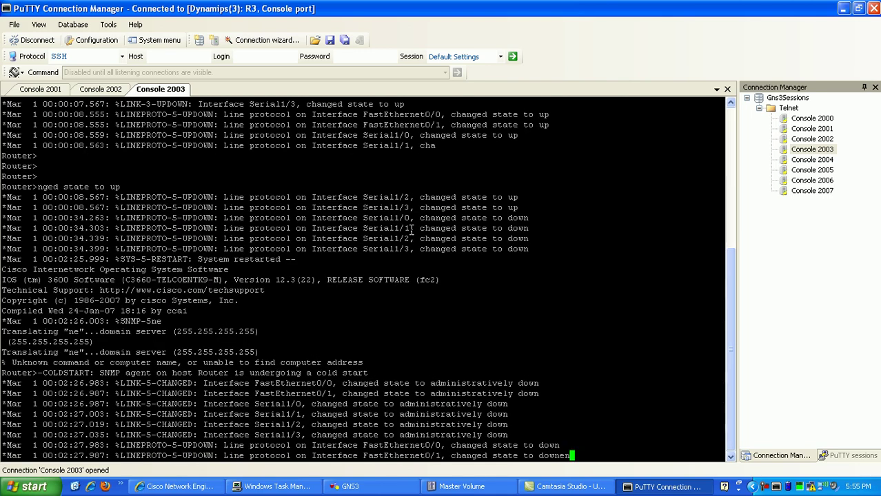
type("n")
key("Return")
type("config t")
key("Return")
type("hos")
key("Tab")
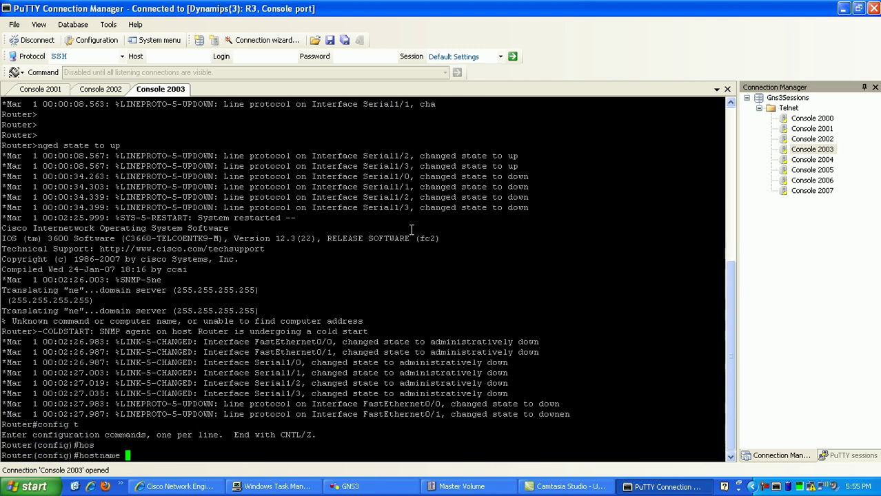
type("R3")
key("Return")
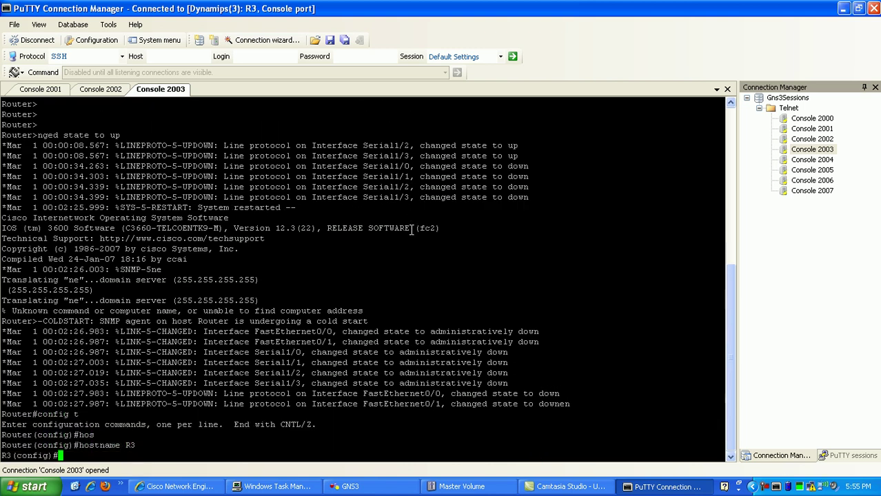
- Disable the exec timeout on console line 0 and return to privileged mode
type("lin con 0")
key("Return")
type("no exec-tim")
key("Tab")
key("Return")
key("Return")
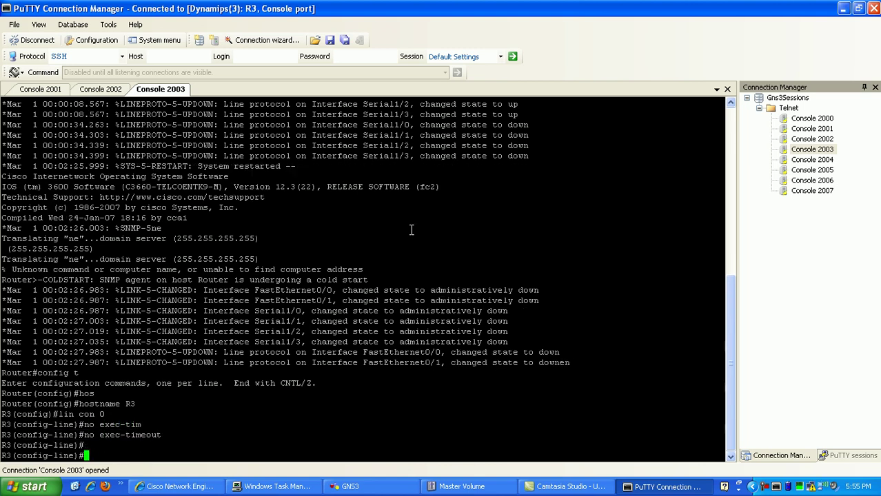
key("Return")
type("end")
key("Return")
key("Return")
key("Return")
key("Return")
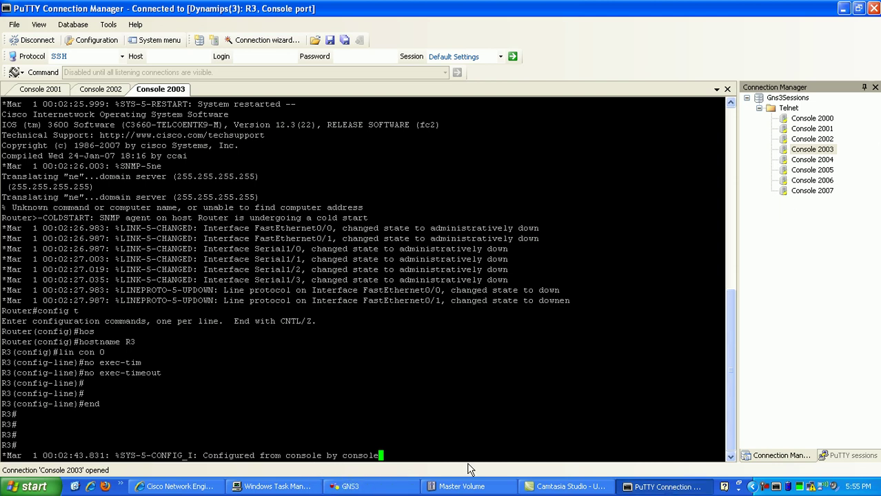
key("Return")
key("Return")
key("Return")
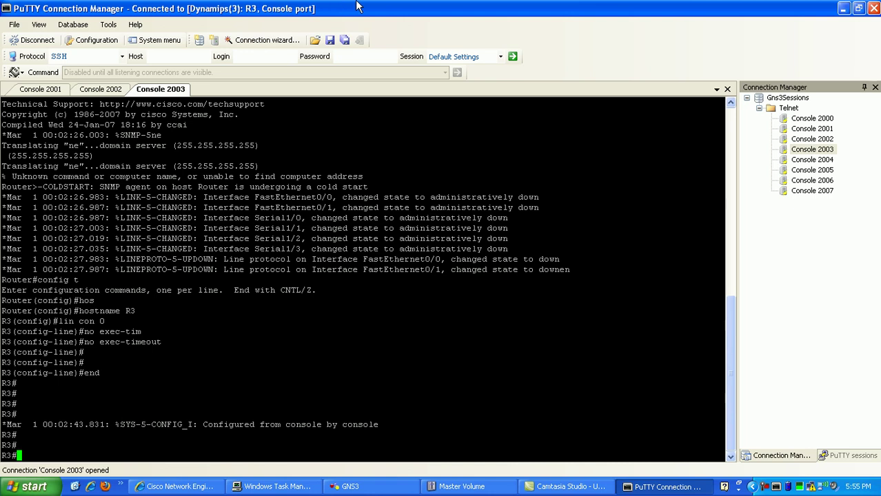
left_click(803, 130)
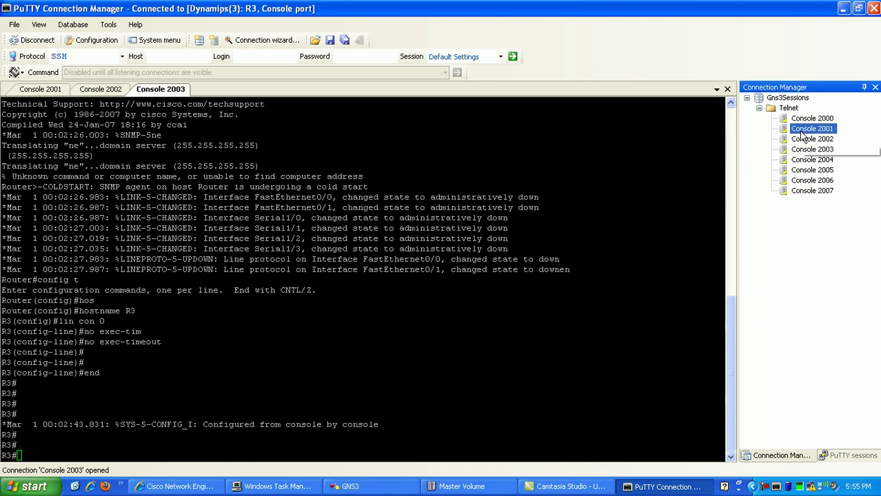
- On the Console 2001 session, put R1 into global configuration mode with config t
left_click(40, 89)
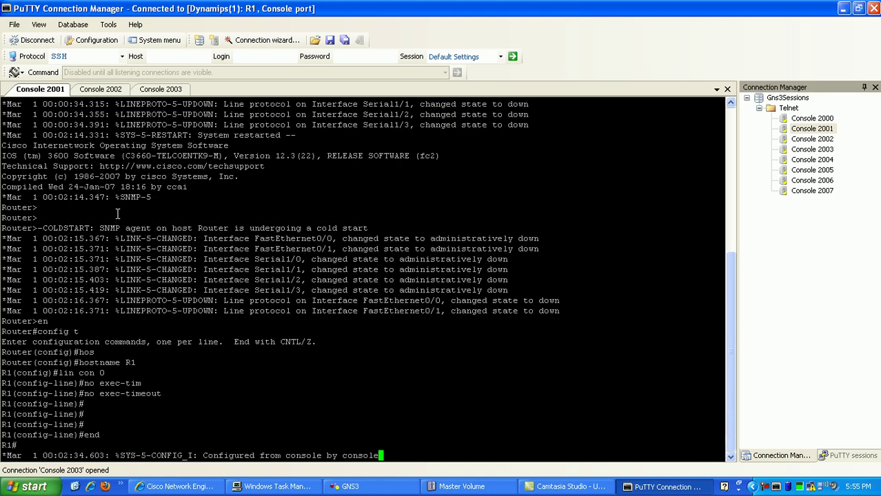
key("Return")
key("Return")
key("Return")
key("Return")
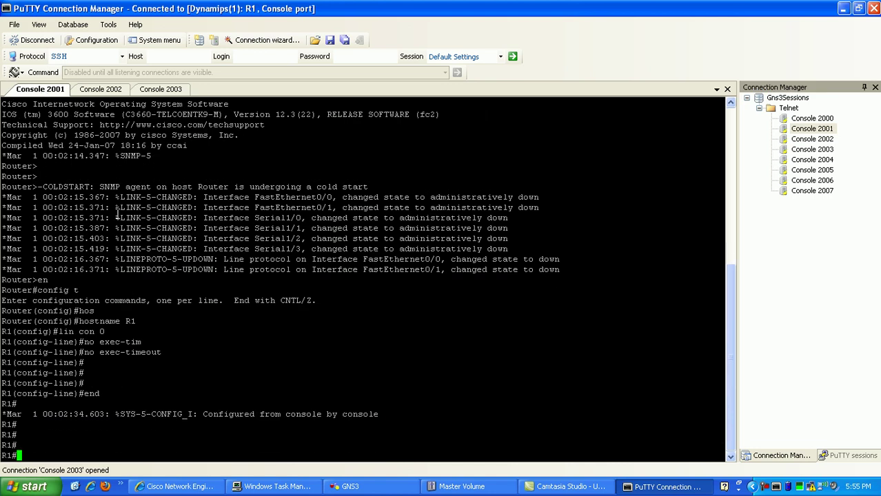
type("config t")
key("Return")
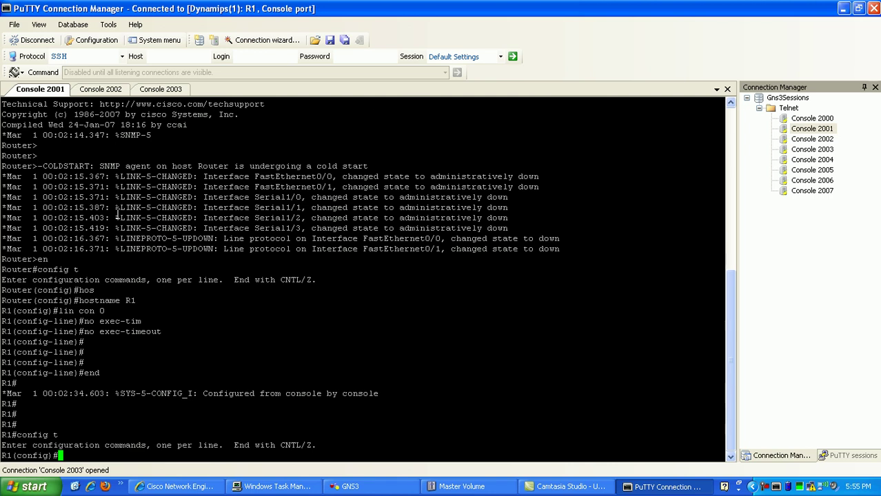
- Expand R2, R1, R3 and FR0 in the GNS3 Topology Summary to see their links
left_click(375, 488)
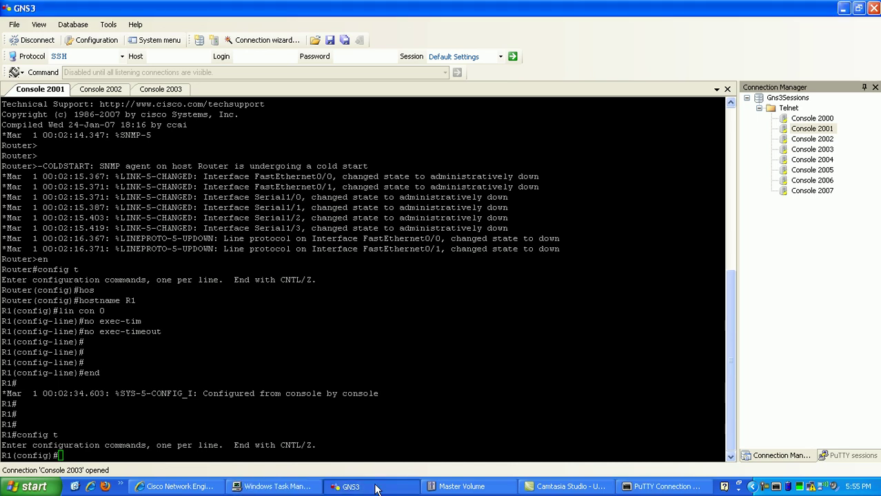
left_click(724, 74)
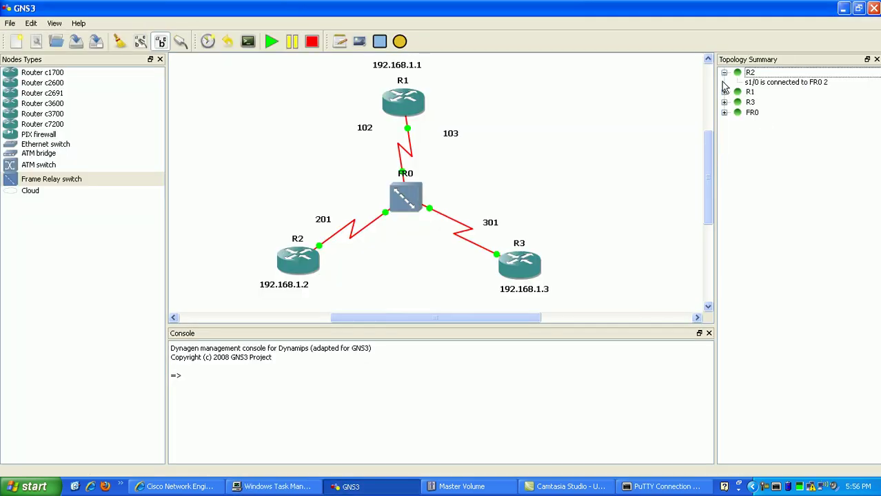
left_click(723, 91)
left_click(723, 111)
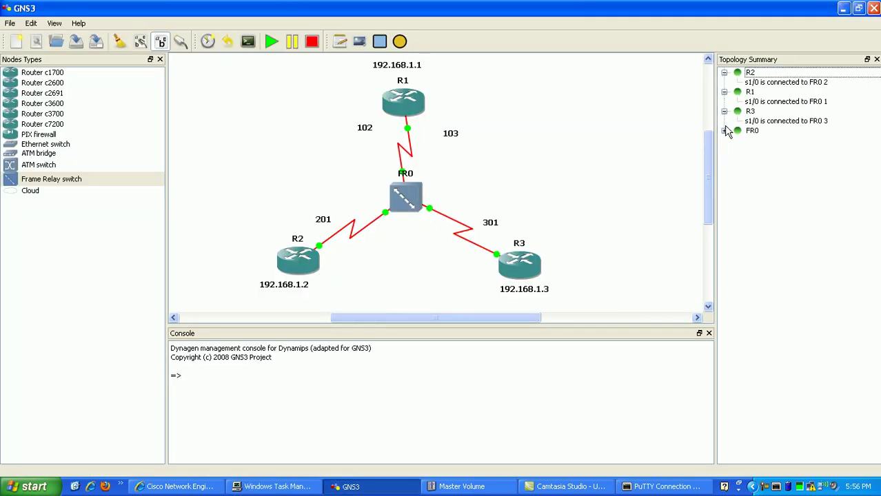
left_click(723, 131)
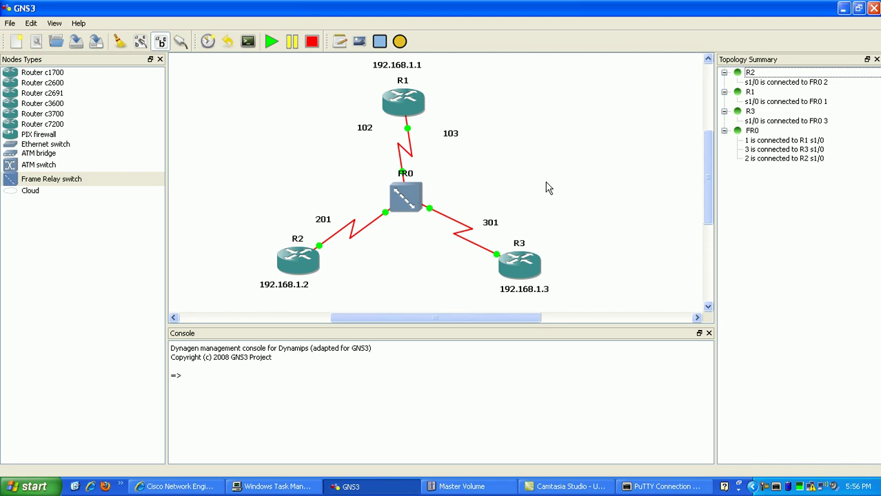
left_click(645, 489)
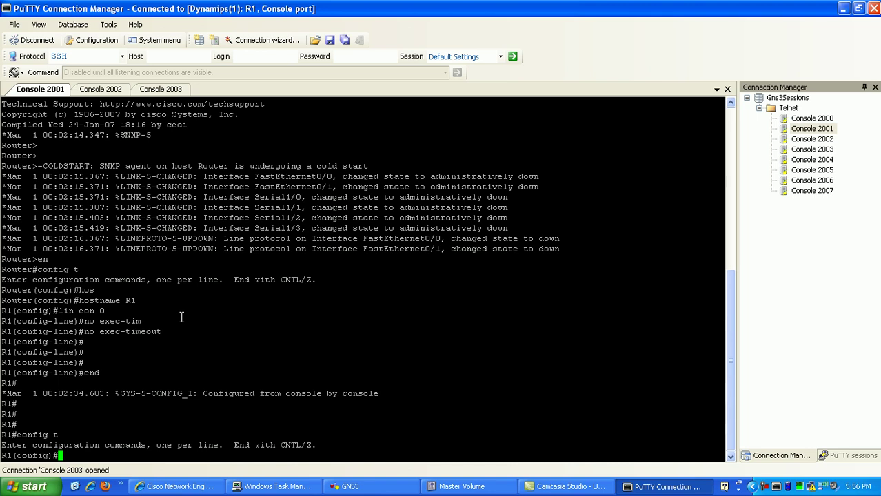
- Enter interface Serial1/0 on R1 and set encapsulation frame-relay
type("int s1/0")
key("Return")
key("shift")
key("shift")
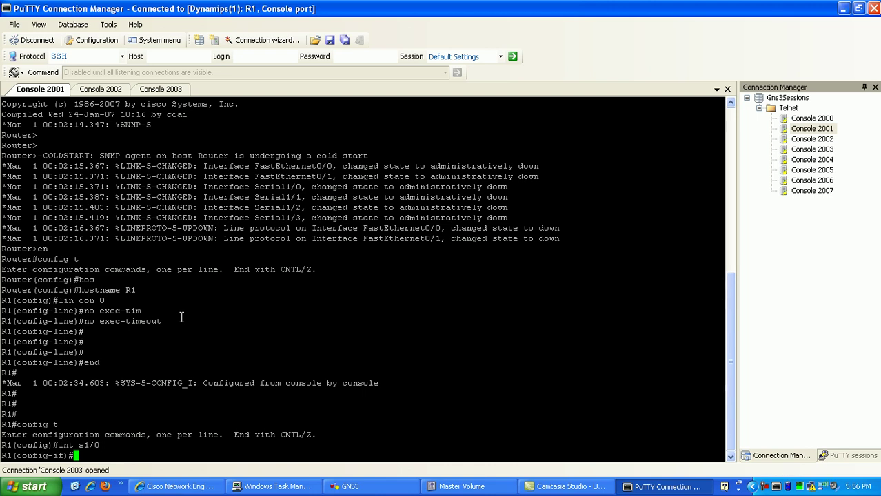
key("shift")
type("en")
key("Tab")
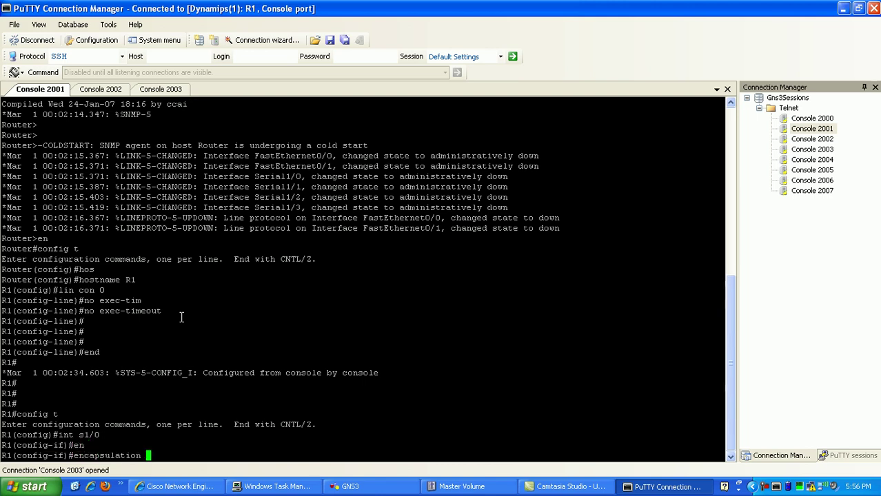
type("fram")
key("Tab")
type("?")
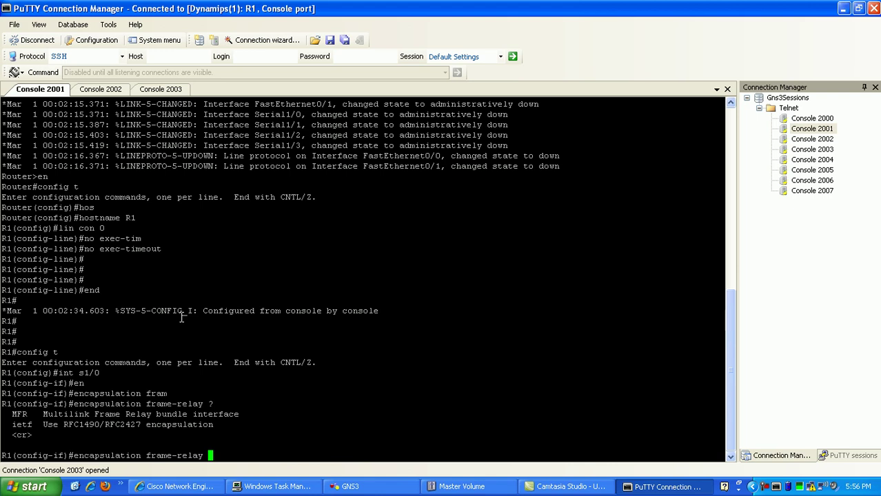
key("Return")
key("Return")
key("Return")
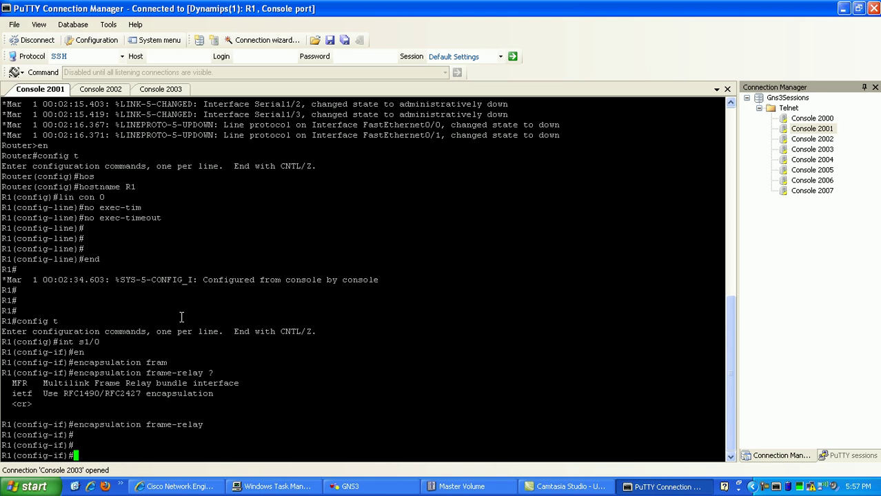
- Assign ip address 192.168.1.1 255.255.255.0 to Serial1/0
type("ip addr")
key("Tab")
type("192.168.1.1")
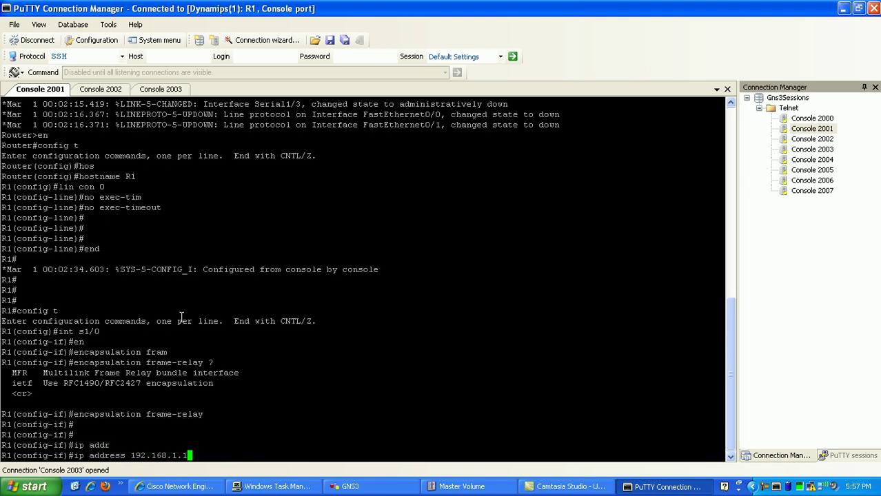
type(" 255.255.255.0")
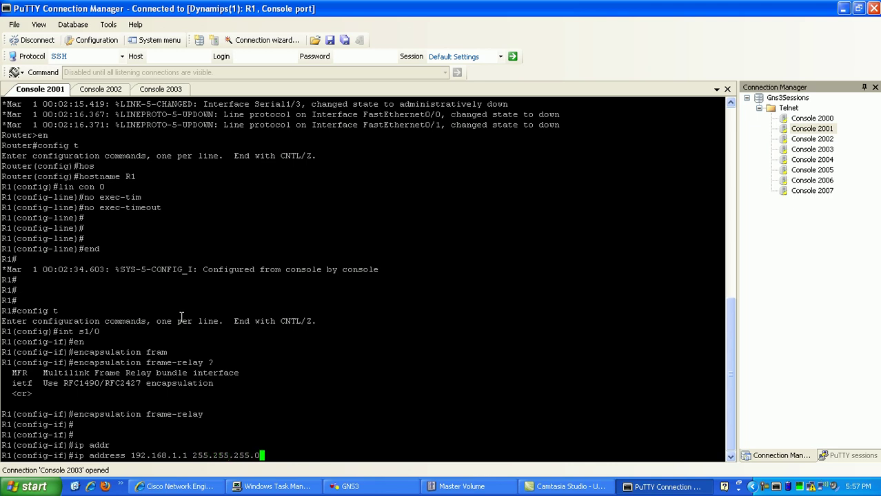
key("Return")
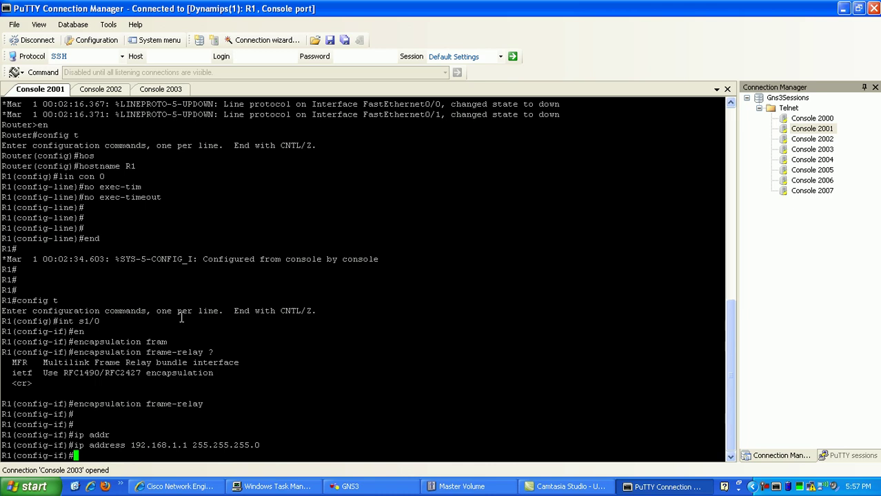
- Type frame-relay map ip 192.168.1.2 102, viewing the ? help after each keyword
type("fram")
key("Tab")
type("?")
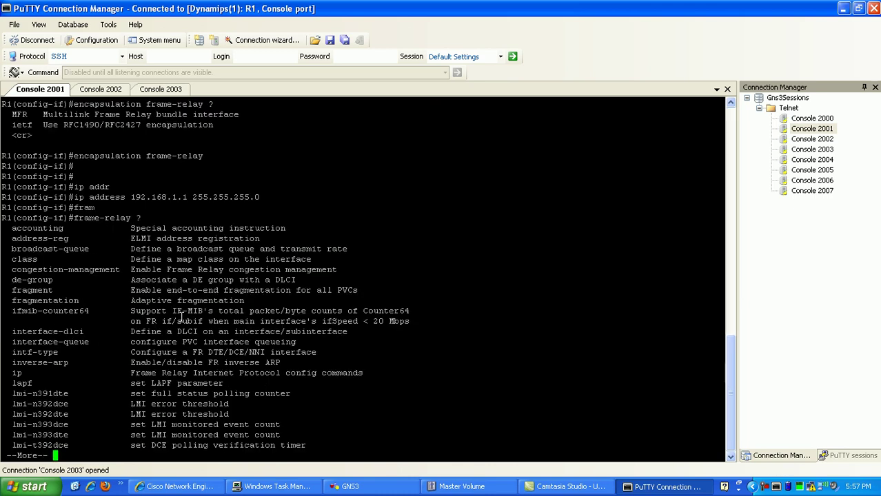
key("space")
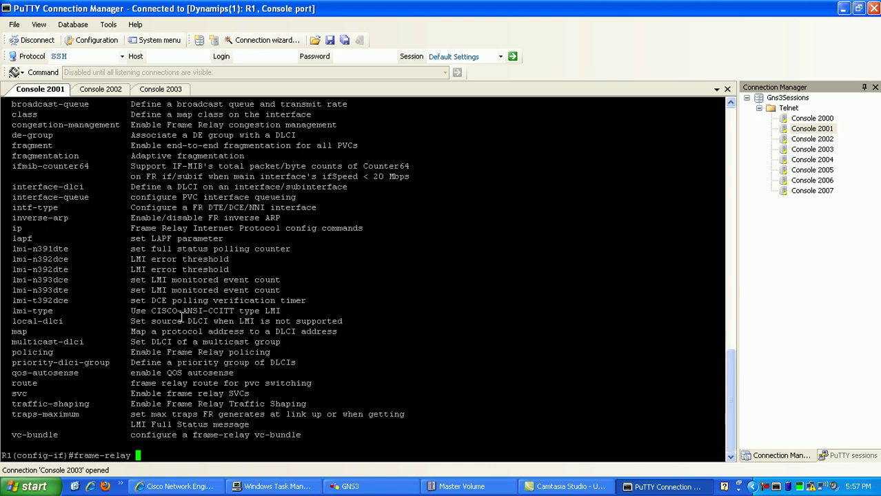
type("ma")
key("Tab")
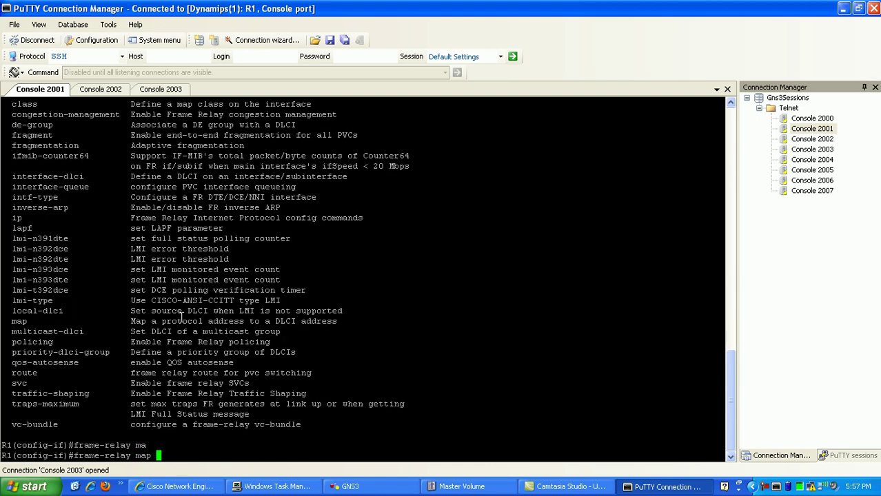
type("?")
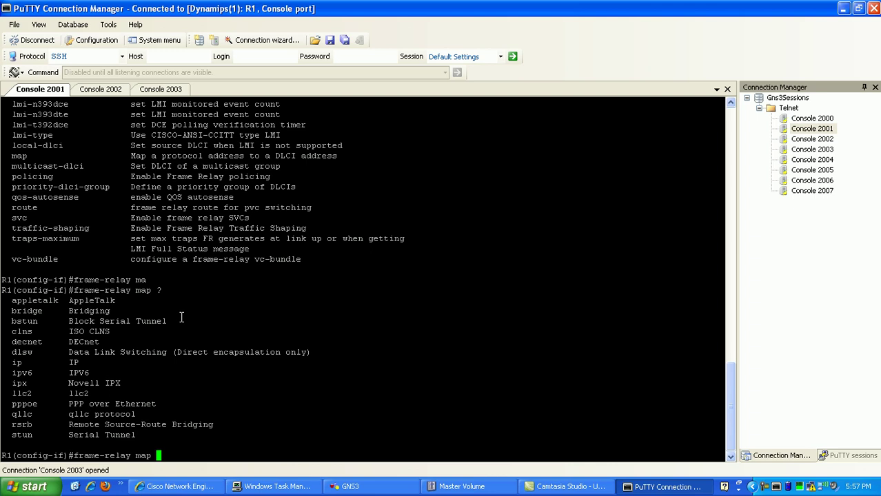
type("ip")
type(" ?")
type("192.16")
type("8.")
type("1.2")
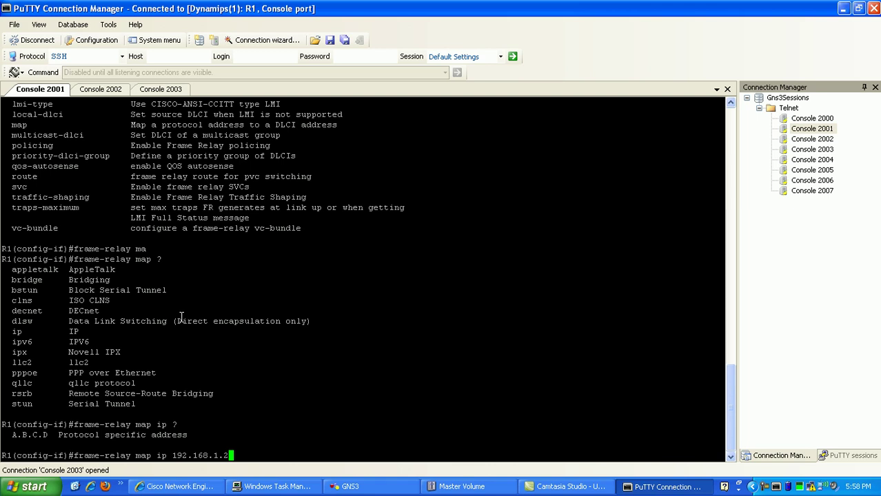
type("?")
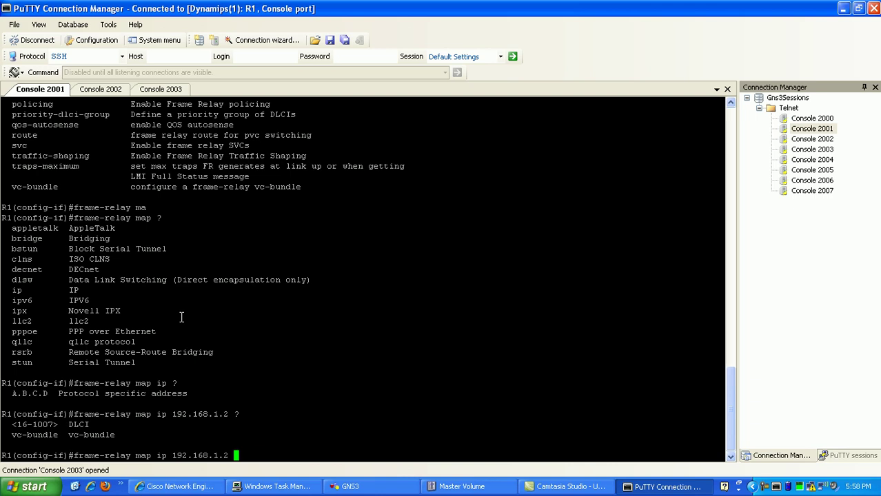
type("102 ?")
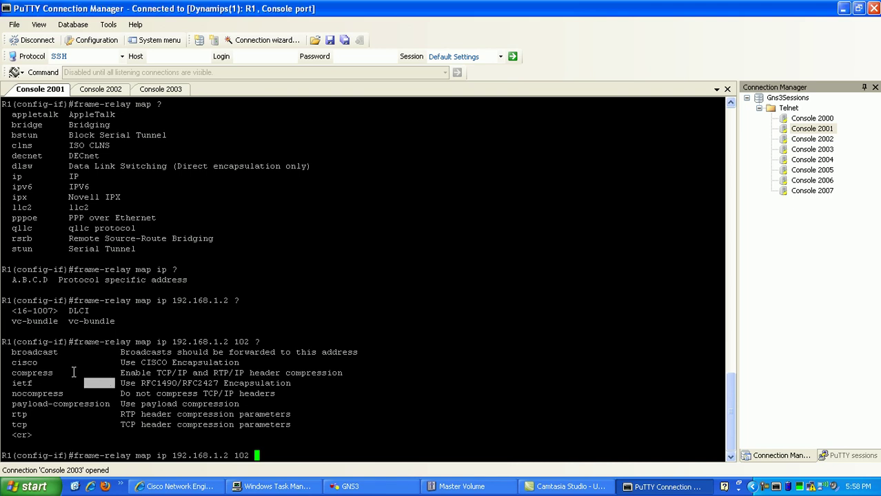
- Highlight the broadcast option in the help, then submit frame-relay map ip 192.168.1.2 102
left_click_drag(115, 384, 43, 352)
left_click(15, 355)
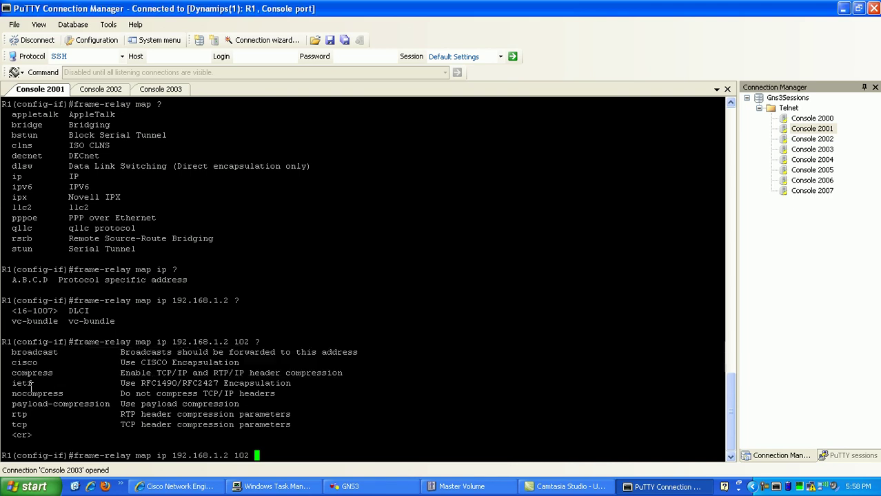
left_click_drag(8, 358, 33, 354)
left_click(36, 355)
key("Return")
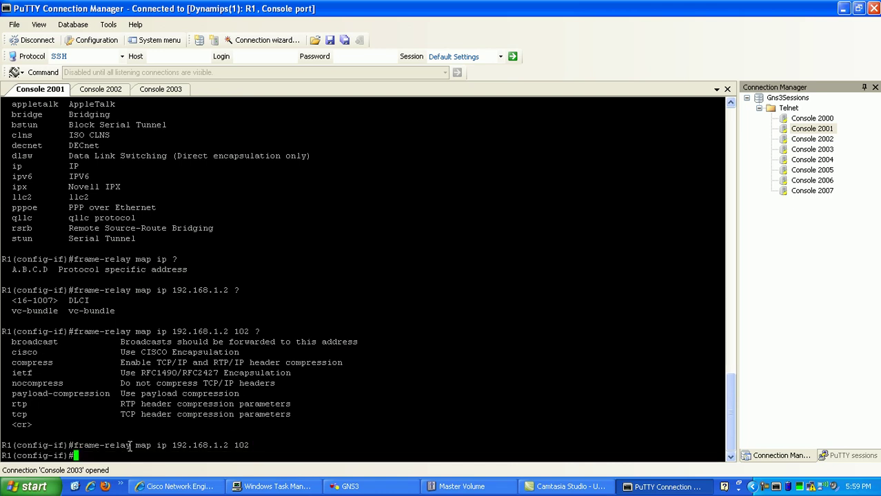
- Highlight the IP address and DLCI 102 in the entered map command
left_click_drag(114, 445, 204, 447)
left_click(223, 448)
left_click_drag(172, 446, 235, 443)
double_click(241, 445)
left_click(274, 429)
- Enter frame-relay map ip 192.168.1.3 103 on Serial1/0 using Tab completion
type("fram")
key("Tab")
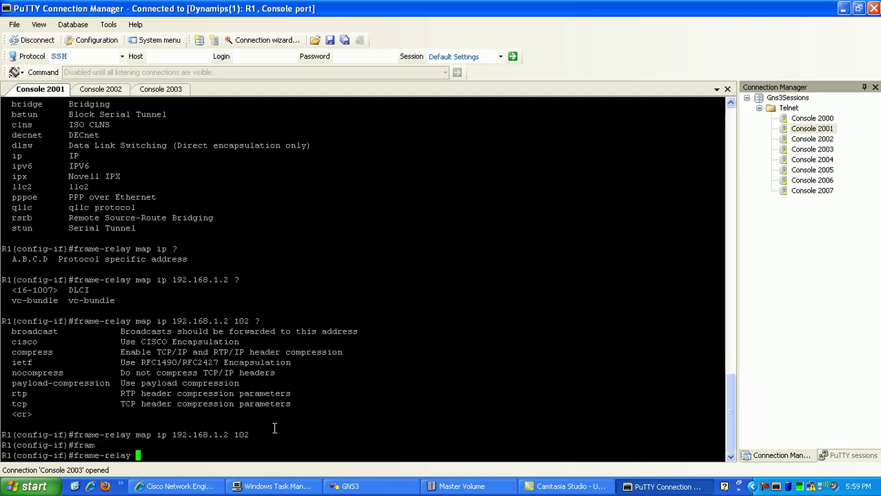
type("map")
key("Tab")
type("ip")
key("Tab")
type("192.")
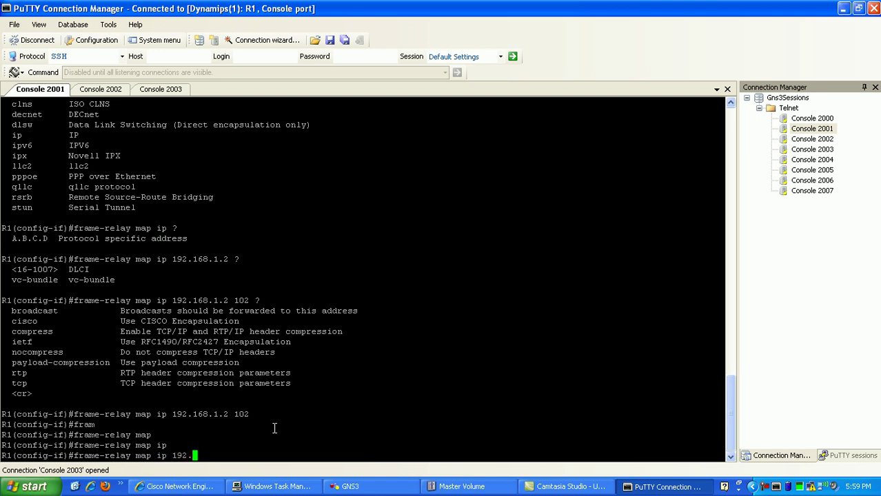
type("168.1.3 103 ?")
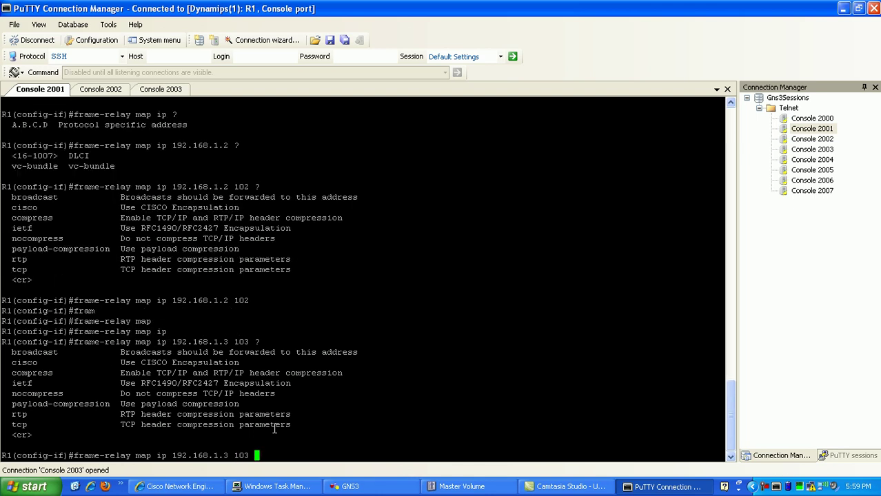
key("Return")
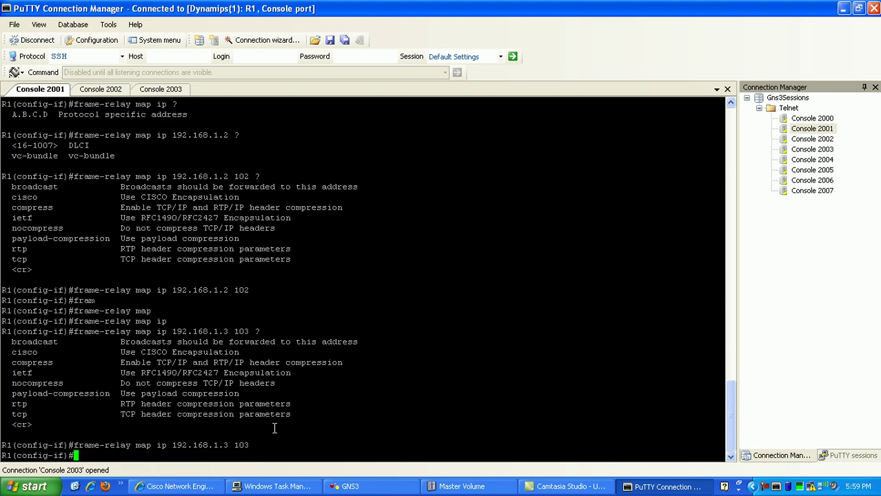
- Open the FR0 switch configuration in GNS3 and select the FR0 node
left_click(340, 485)
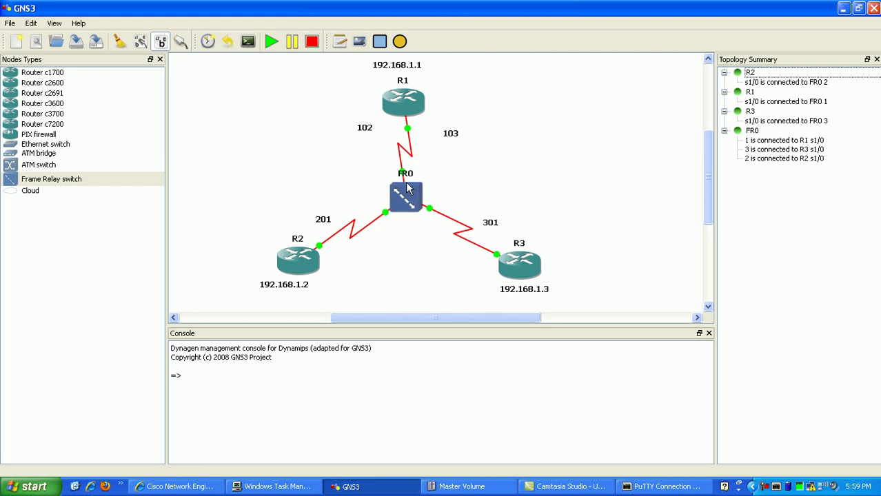
right_click(402, 194)
left_click(424, 195)
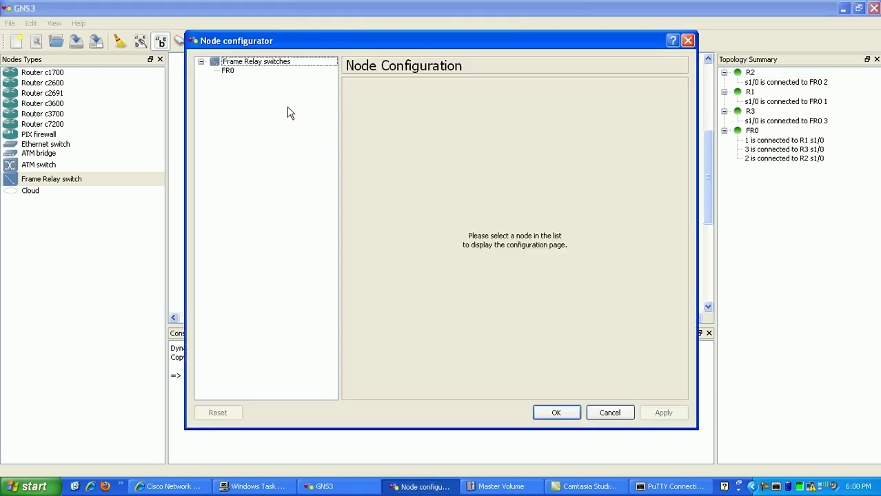
left_click(229, 73)
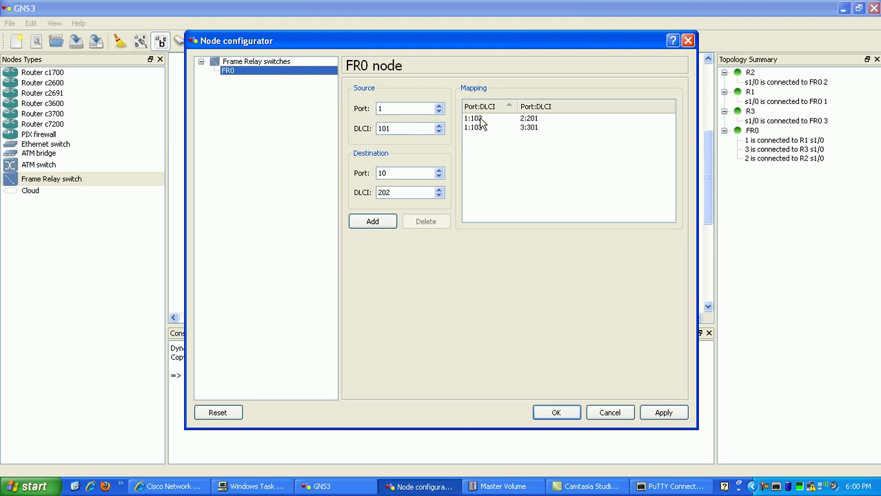
left_click_drag(490, 50, 416, 272)
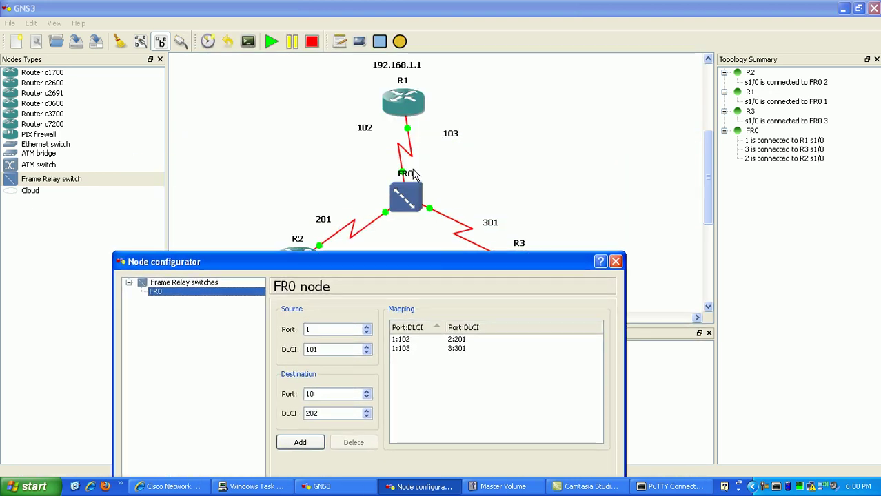
- Check the mappings 1:102 to 2:201 and 1:103 to 3:301, then apply and close
left_click(447, 342)
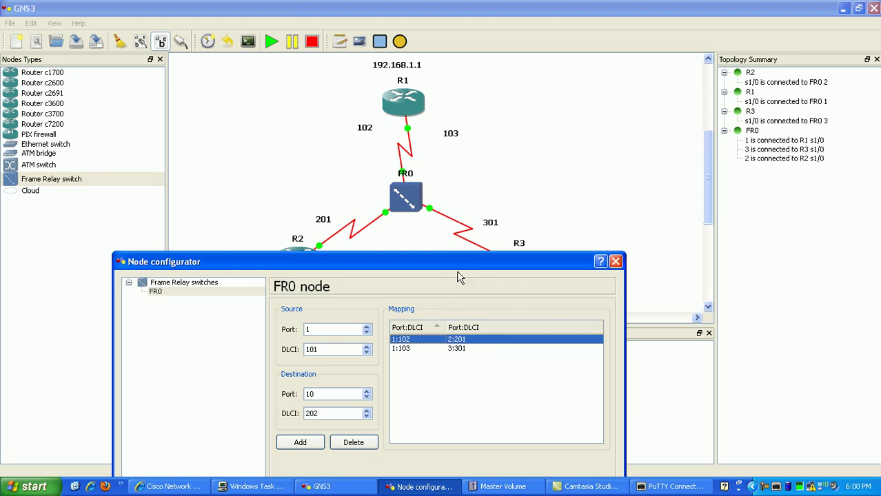
left_click(455, 348)
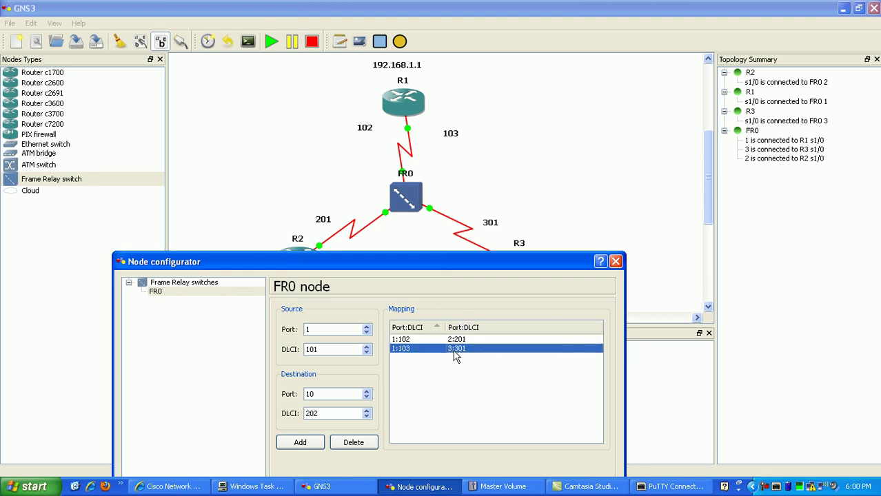
left_click_drag(482, 265, 503, 32)
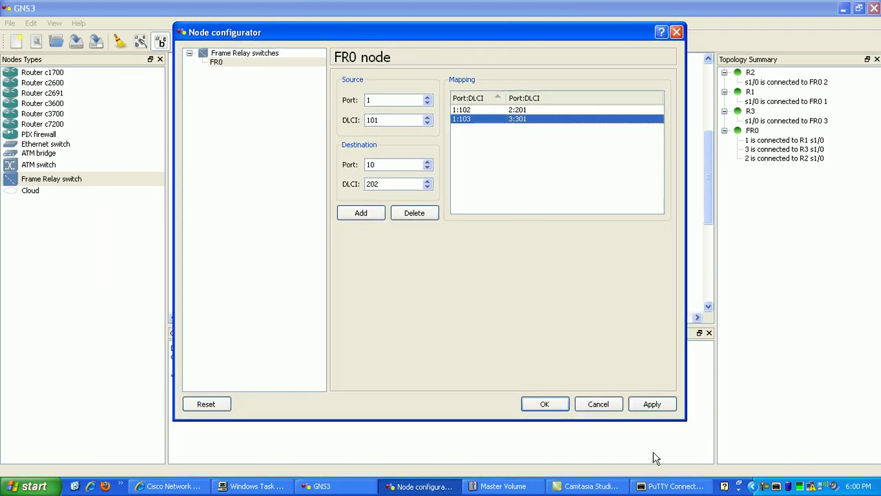
left_click(637, 403)
left_click(545, 405)
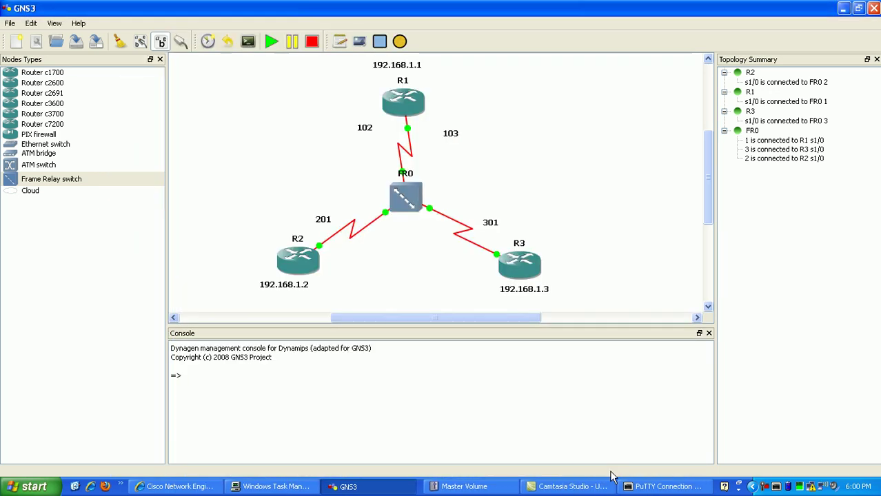
- Bring up R1's Serial1/0 with no shut and leave configuration mode
left_click(667, 486)
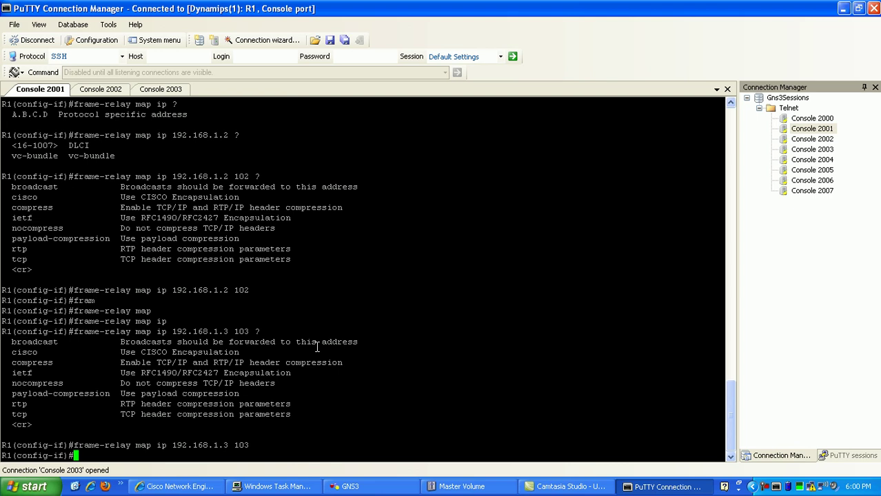
type("no shut")
key("Return")
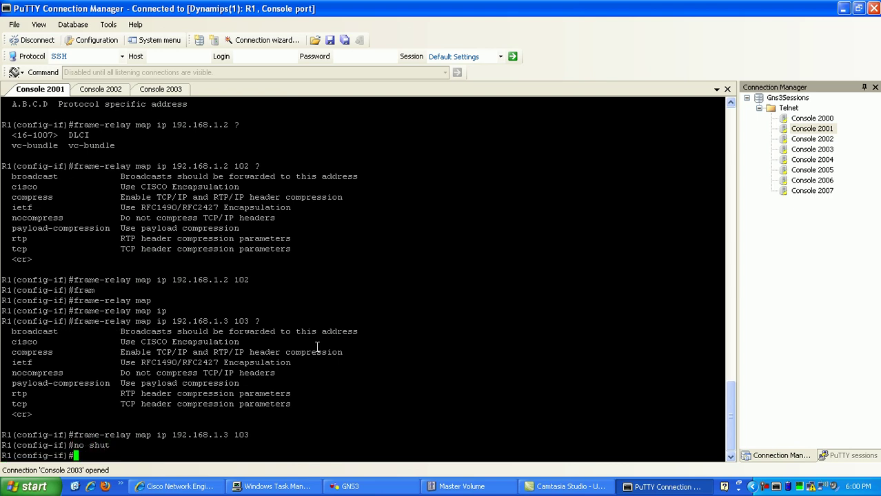
type("endf")
key("Return")
key("Return")
key("Return")
type("end")
key("Return")
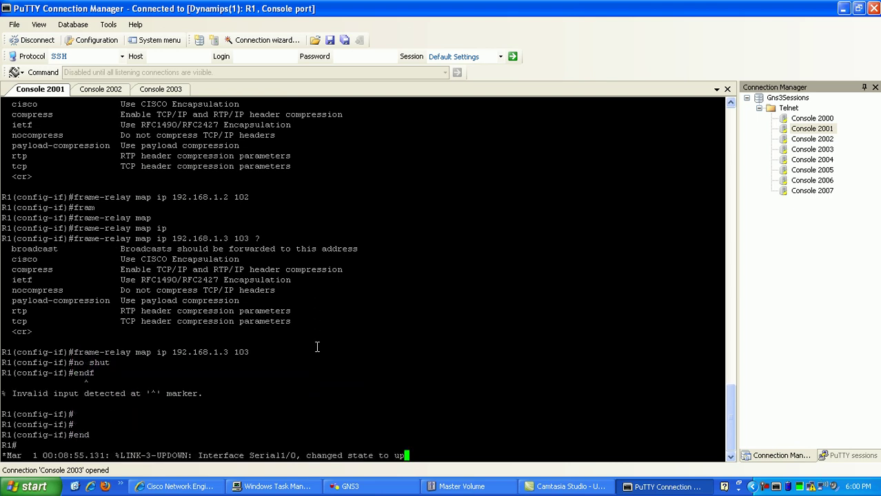
key("Return")
key("Return")
key("Return")
key("Return")
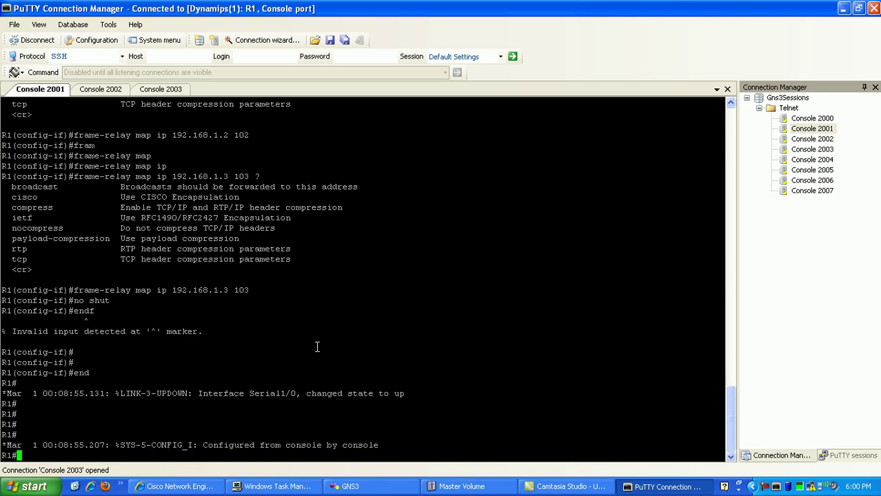
key("Return")
key("Return")
- Run show frame-relay map to list the DLCI 102 and 103 entries
type("sho")
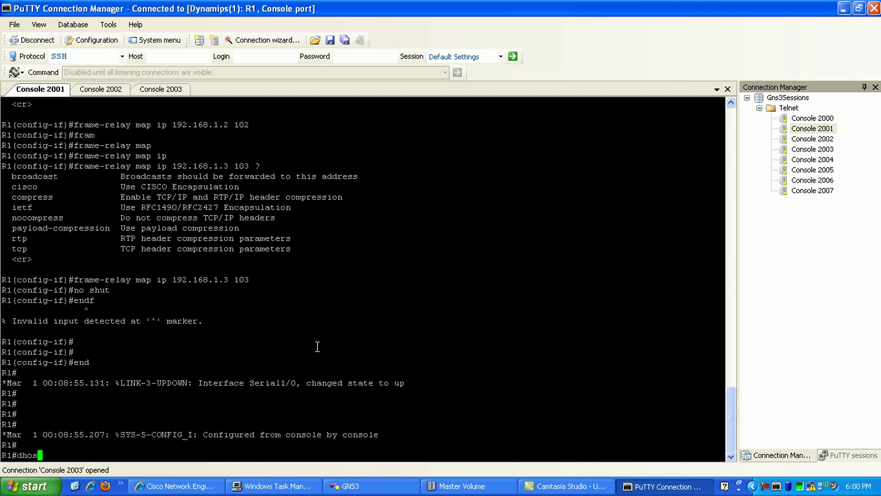
type("w fram")
key("Tab")
type("ma")
key("Tab")
key("Return")
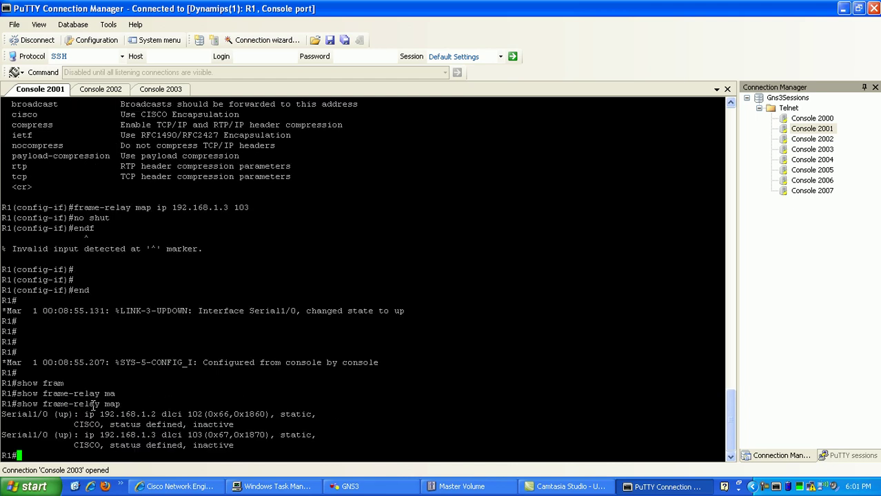
left_click_drag(11, 413, 239, 424)
left_click(181, 445)
left_click_drag(205, 422, 237, 424)
left_click(237, 423)
left_click_drag(195, 426, 233, 429)
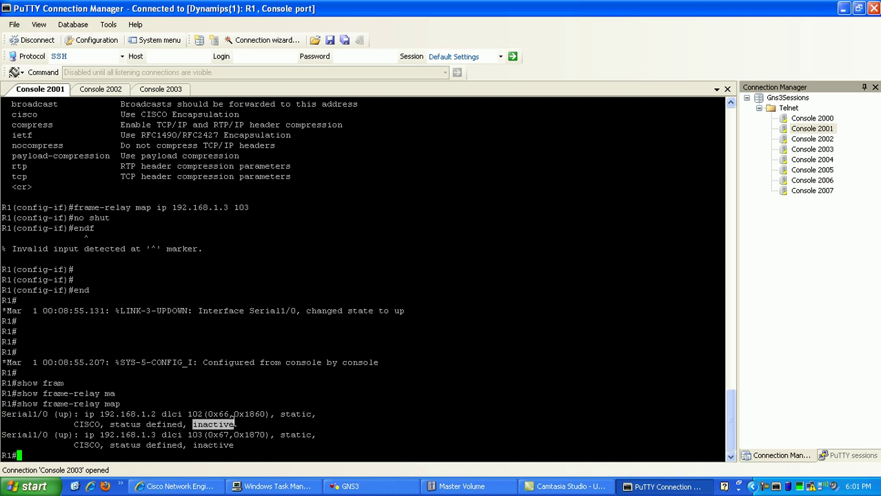
left_click(236, 415)
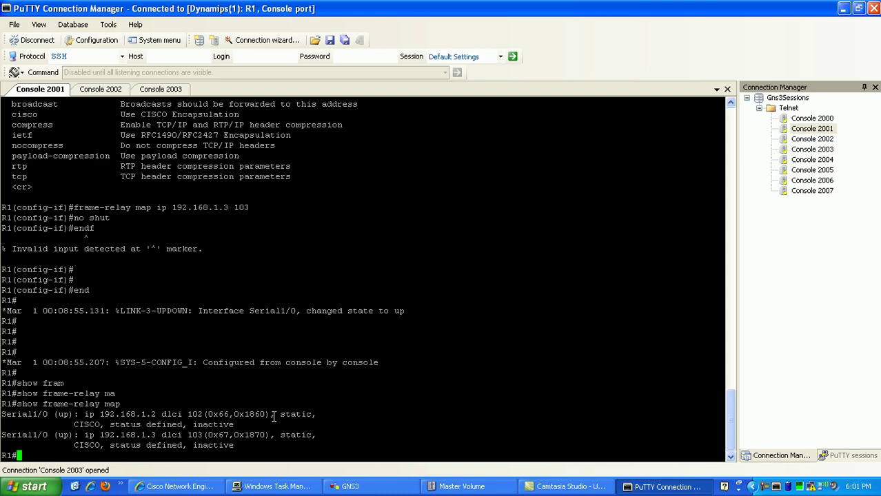
left_click_drag(281, 414, 307, 410)
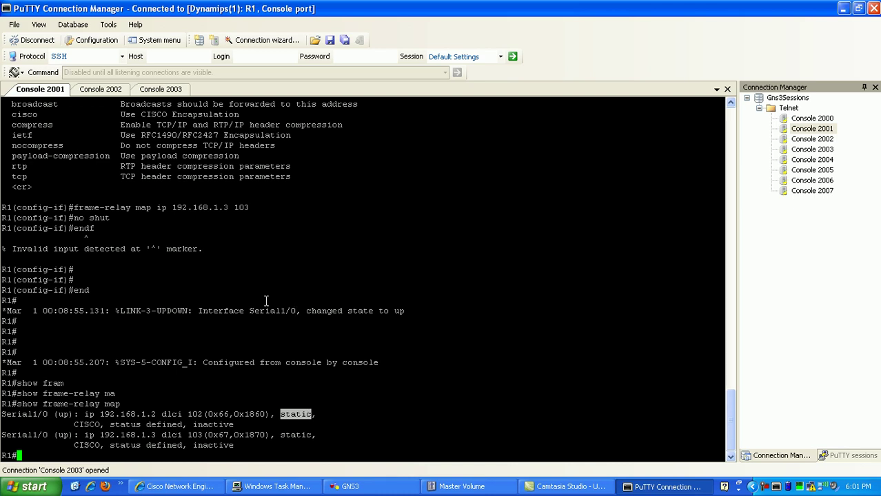
double_click(174, 217)
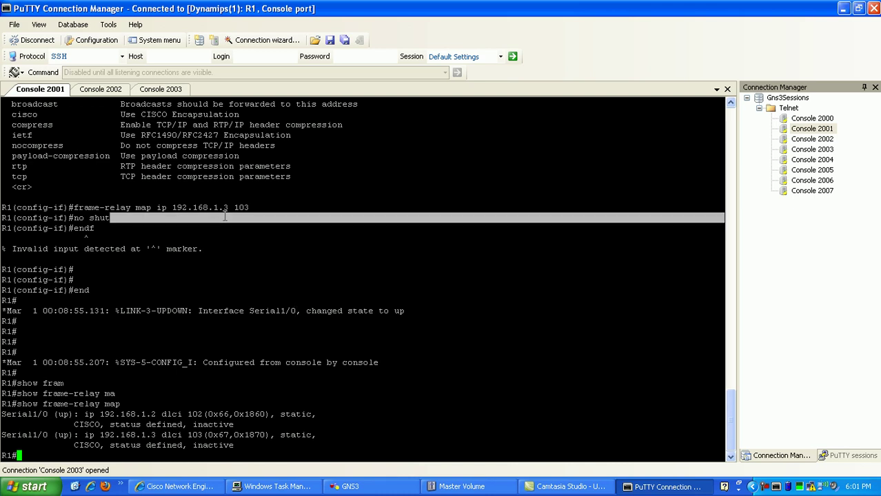